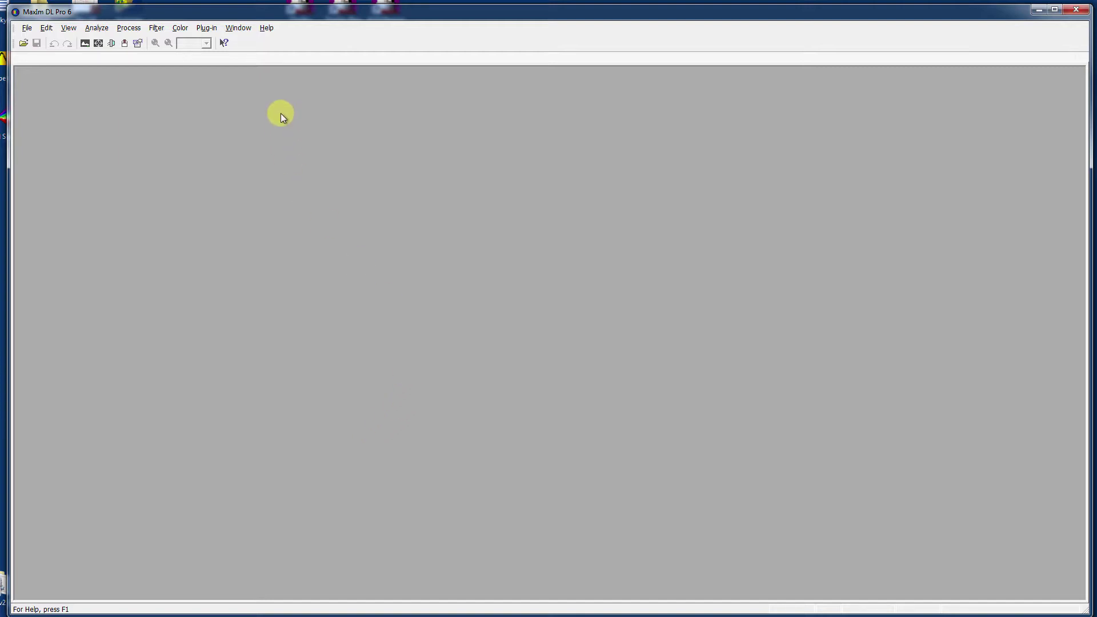
Look through the View menu and close it without choosing anything
{"action": "left_click", "coordinate": [266, 29]}
{"action": "left_click", "coordinate": [70, 28]}
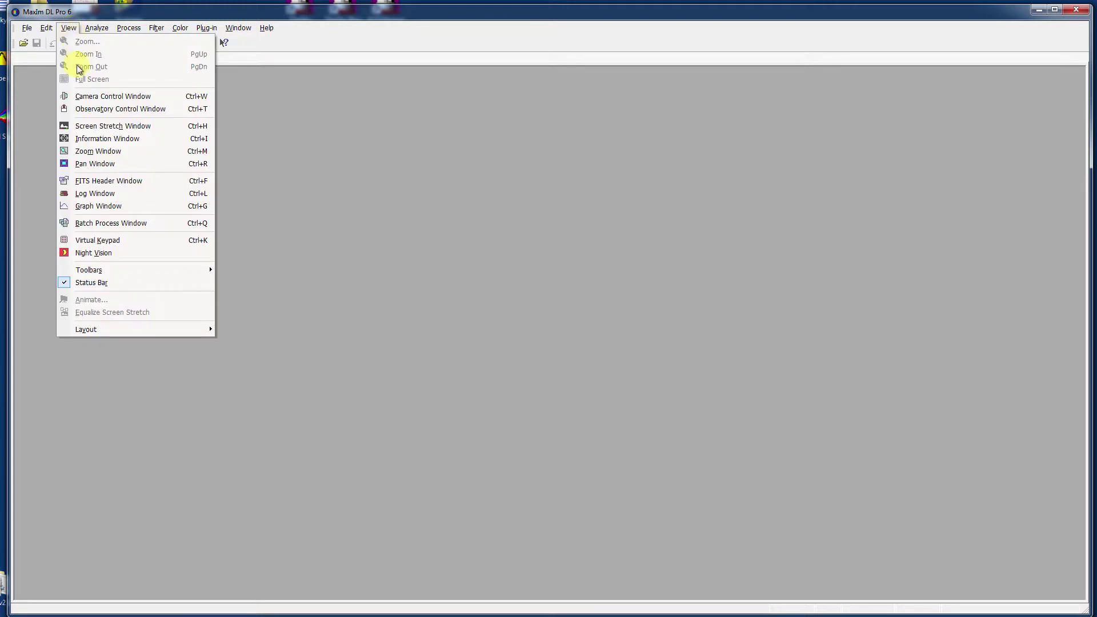
{"action": "mouse_move", "coordinate": [139, 270]}
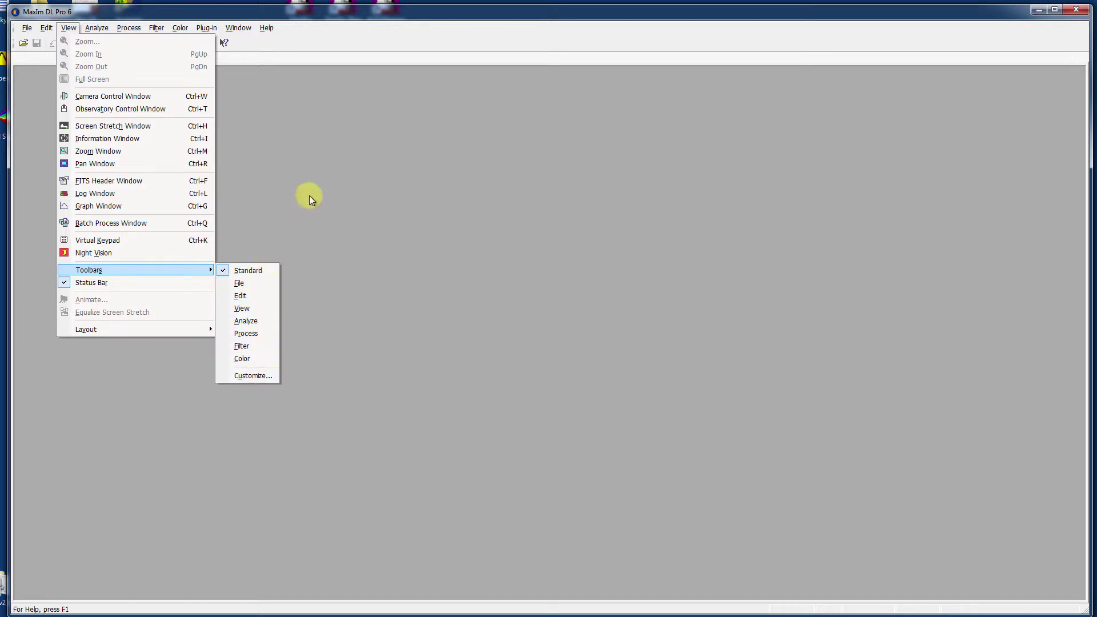
{"action": "left_click", "coordinate": [256, 187]}
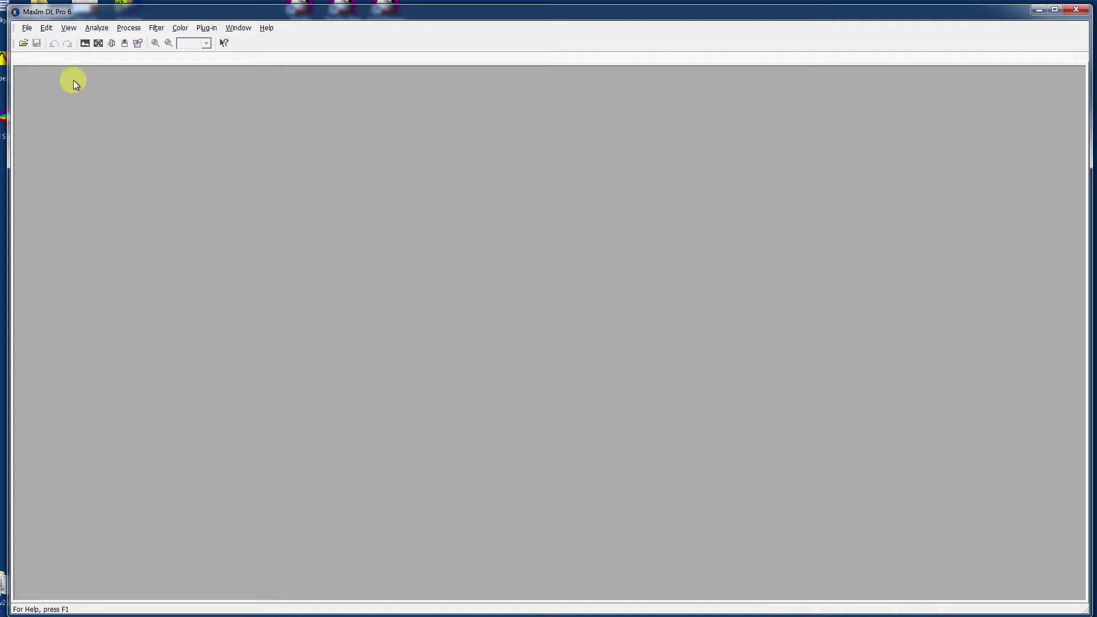
Open R CET-S003-R001-C001-V from the images > 20171129 folder
{"action": "left_click", "coordinate": [26, 28]}
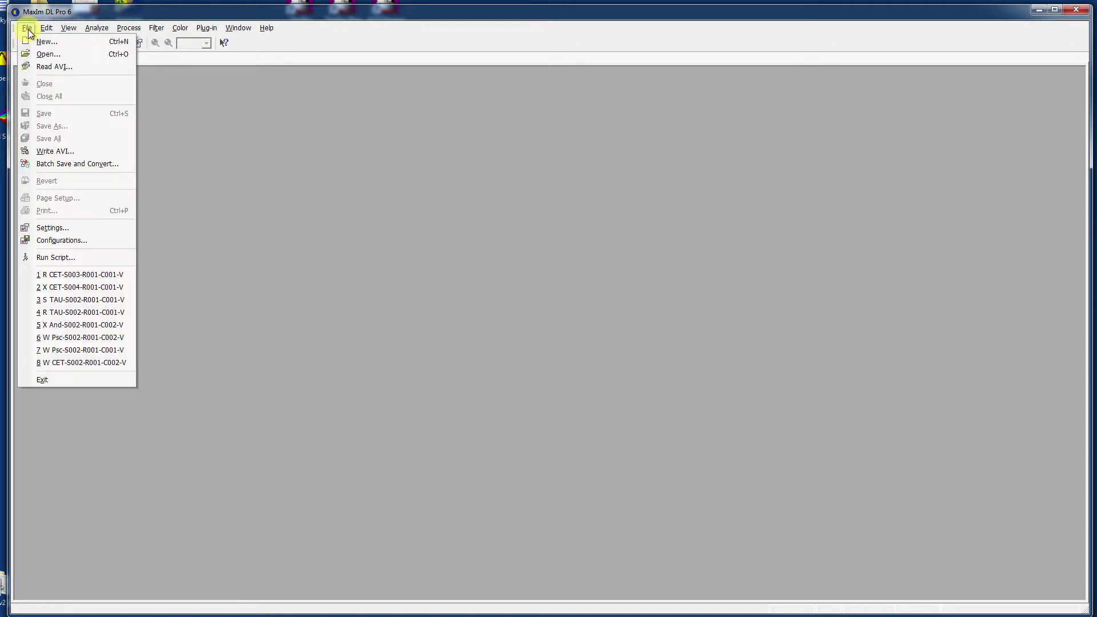
{"action": "left_click", "coordinate": [55, 56]}
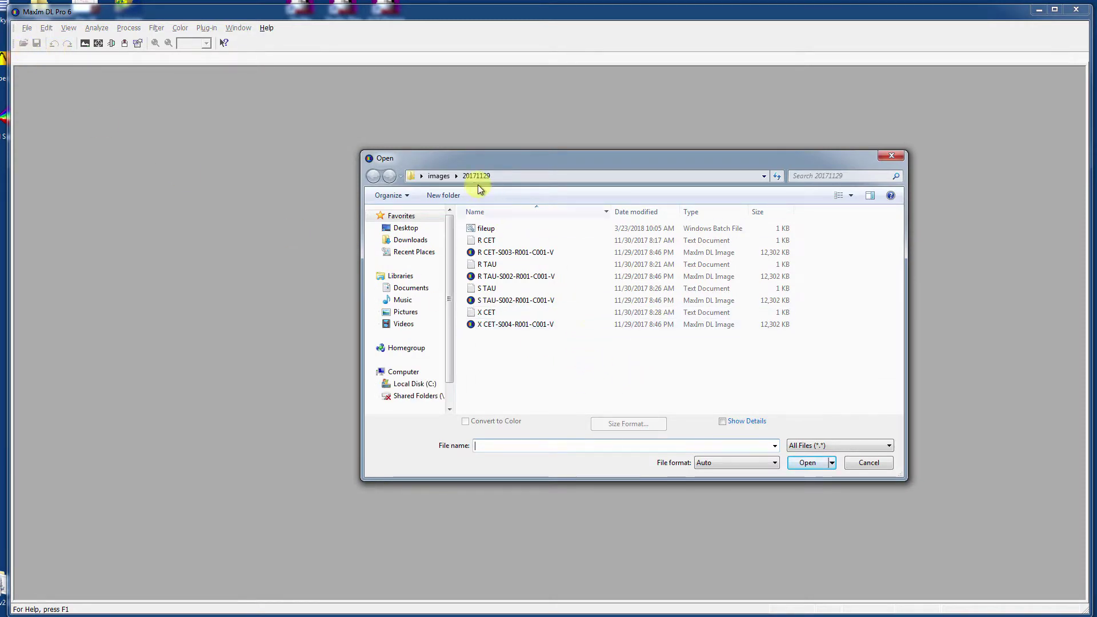
{"action": "left_click", "coordinate": [439, 176]}
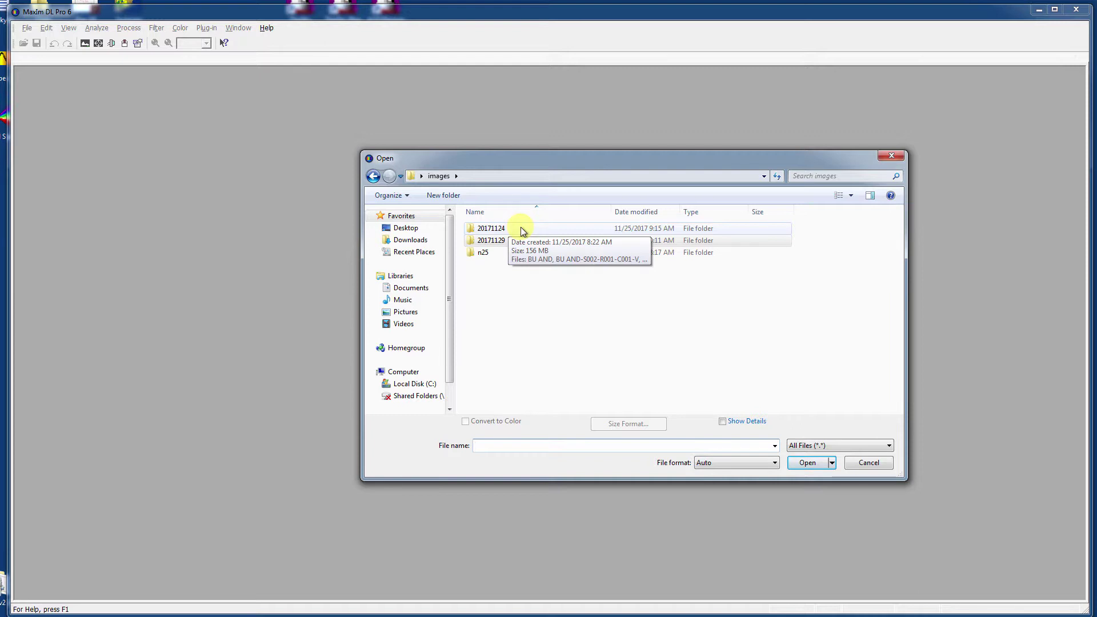
{"action": "left_click", "coordinate": [510, 240]}
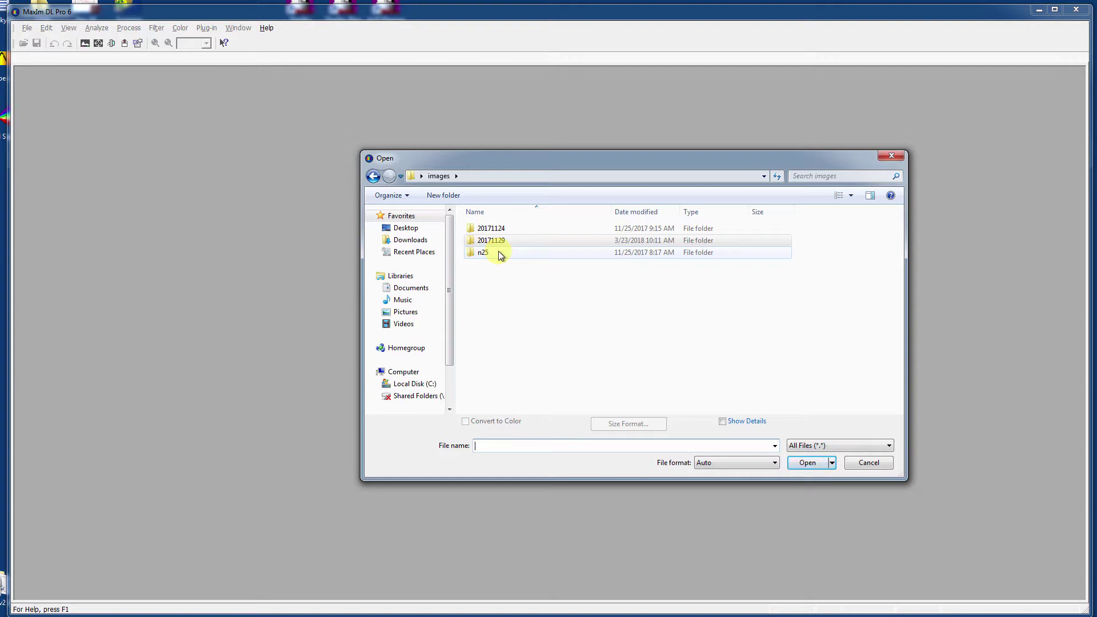
{"action": "left_click", "coordinate": [503, 243]}
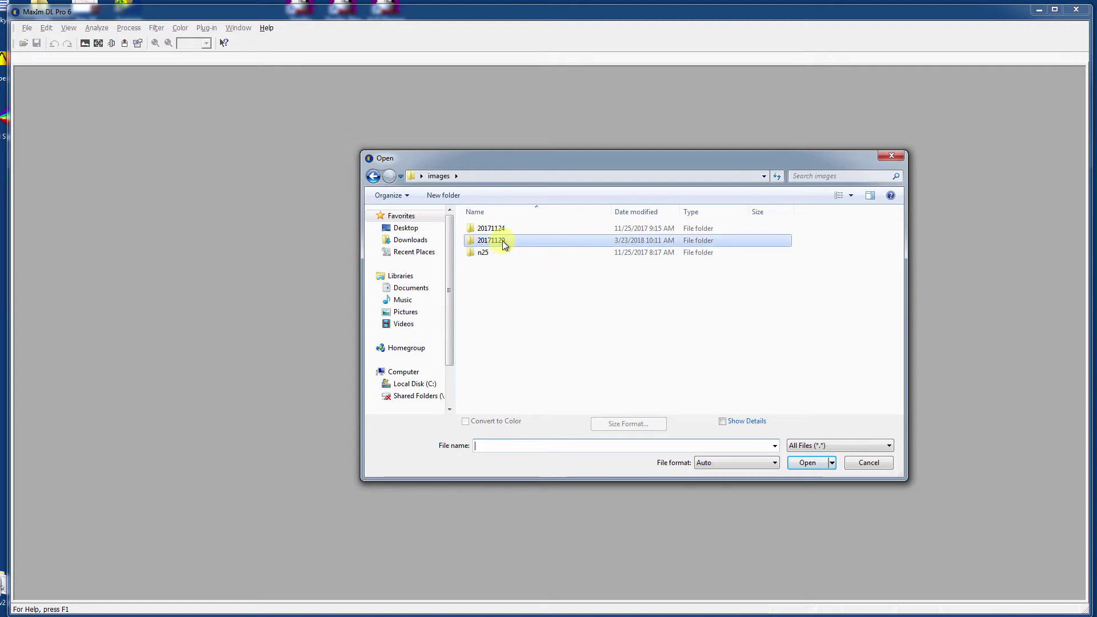
{"action": "double_click", "coordinate": [515, 245]}
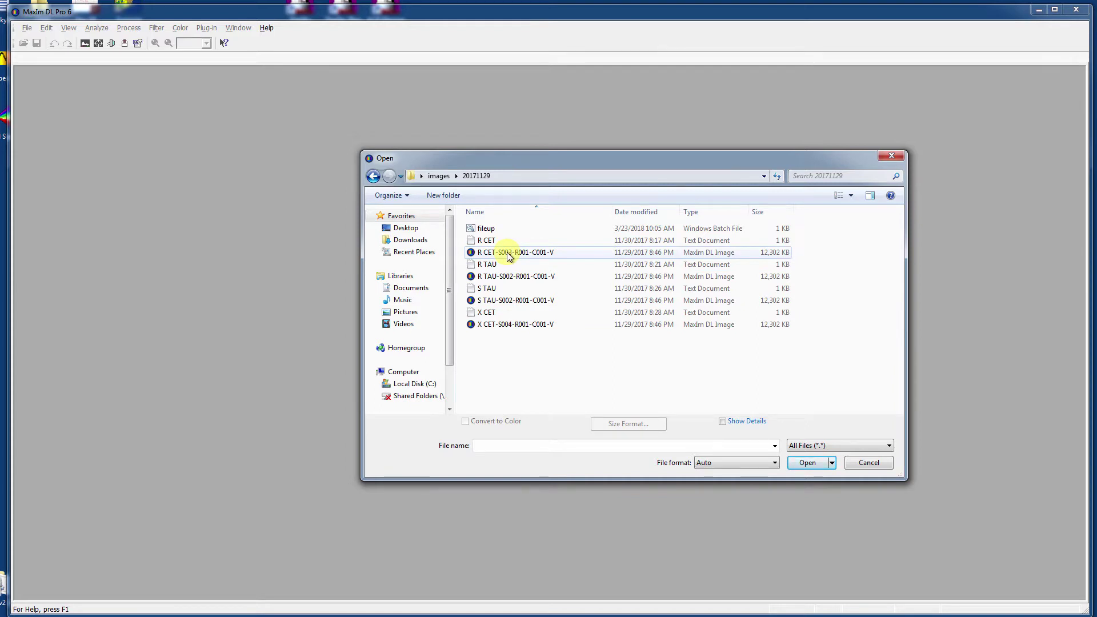
{"action": "left_click", "coordinate": [509, 257]}
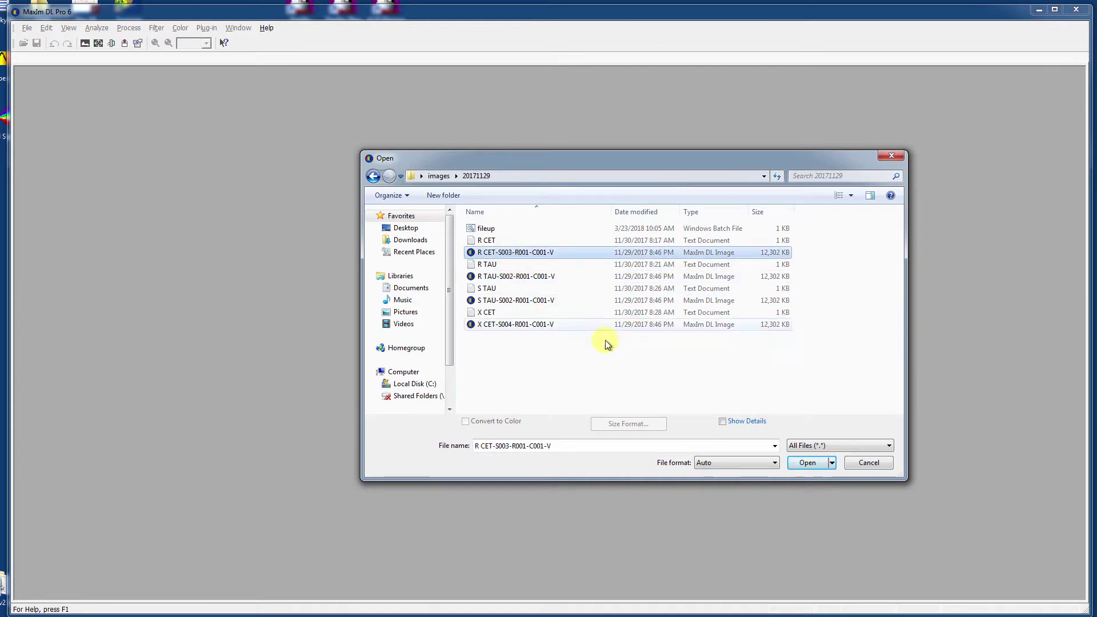
{"action": "left_click", "coordinate": [799, 464]}
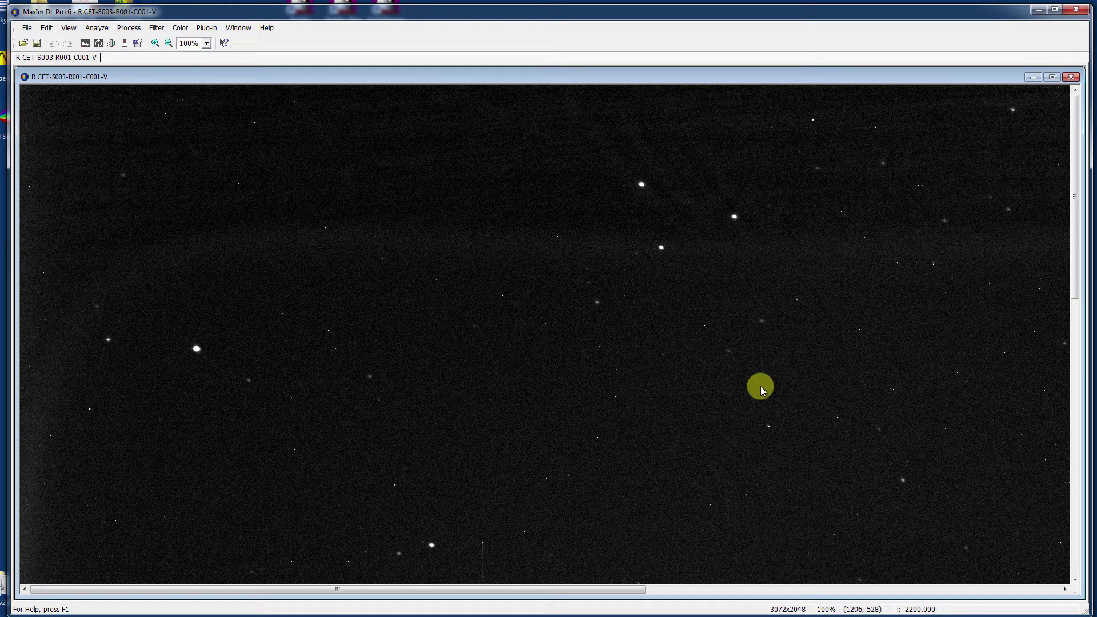
Set the image zoom to 50%, briefly trying 25% in the zoom list first
{"action": "left_click", "coordinate": [167, 44]}
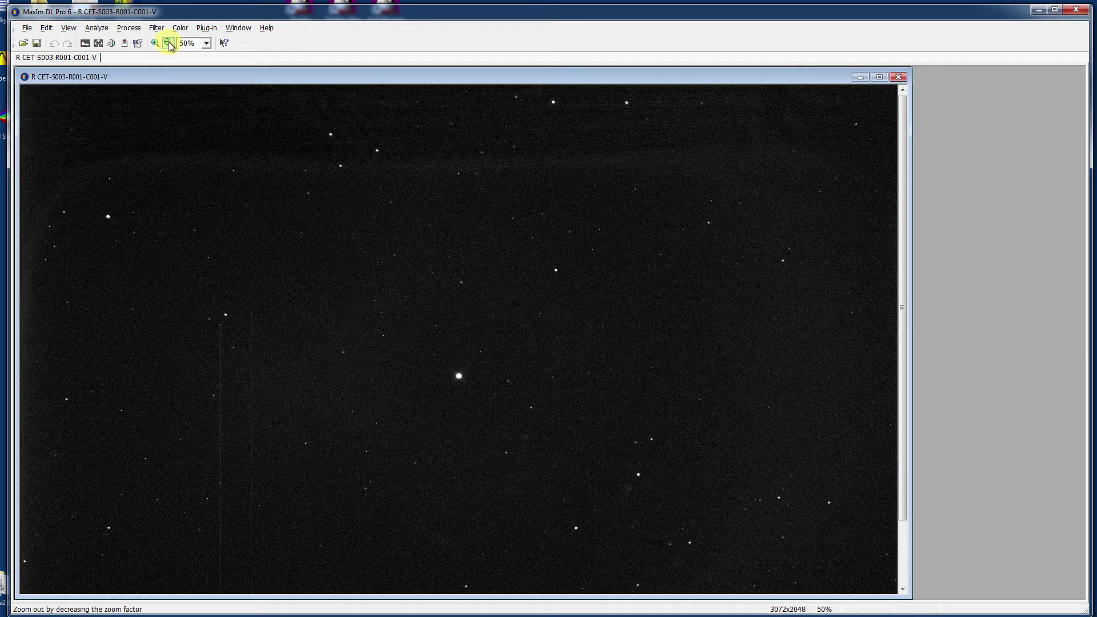
{"action": "left_click", "coordinate": [208, 43]}
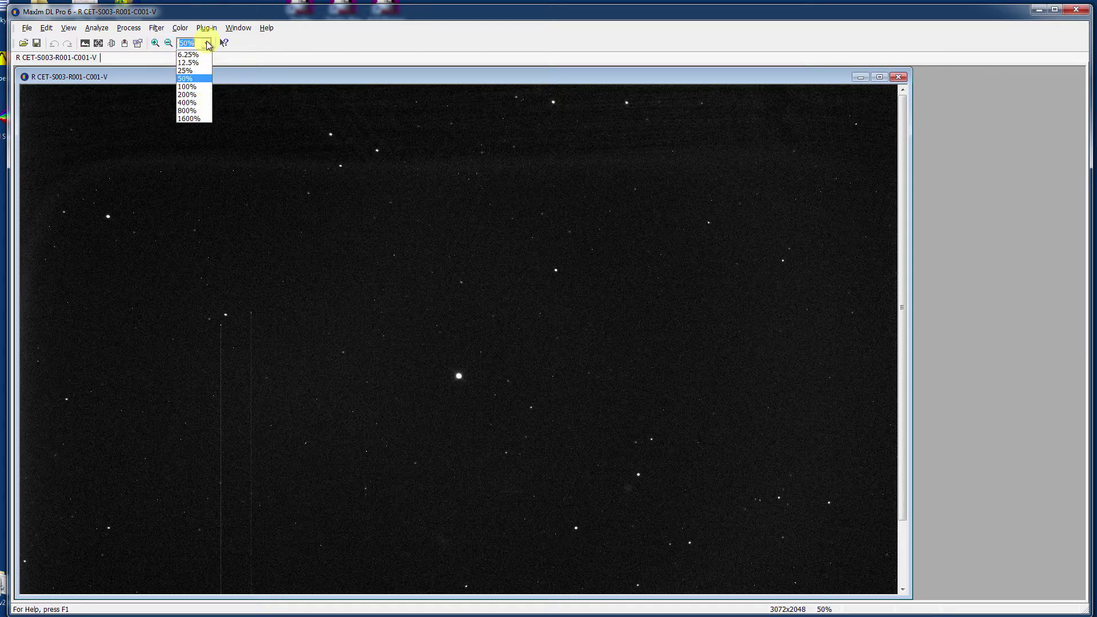
{"action": "left_click", "coordinate": [192, 71]}
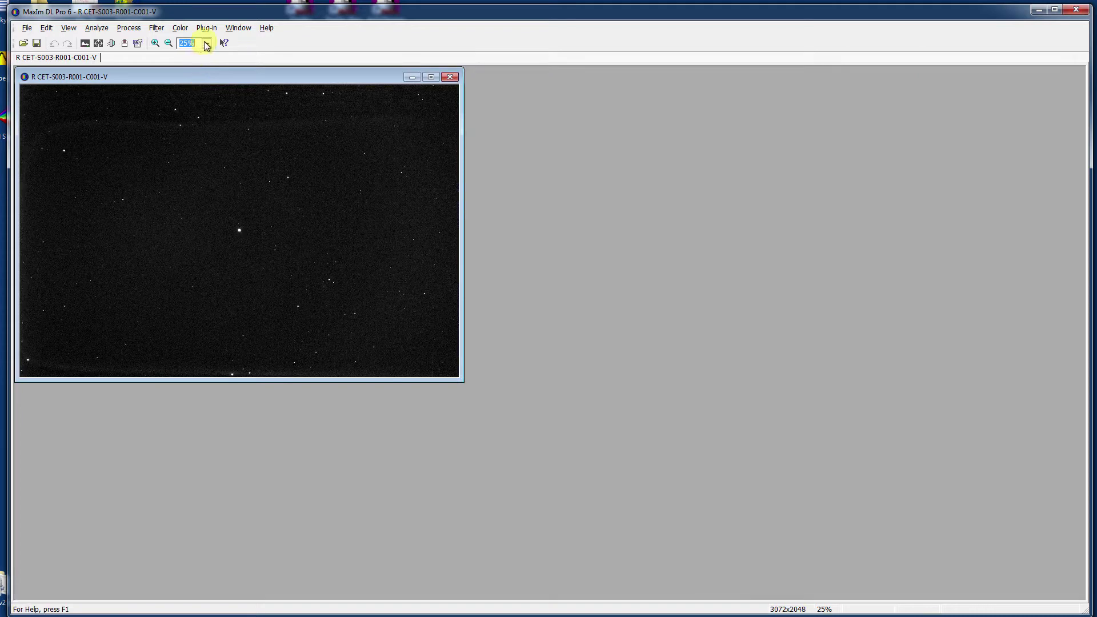
{"action": "left_click", "coordinate": [207, 44]}
{"action": "left_click", "coordinate": [193, 78]}
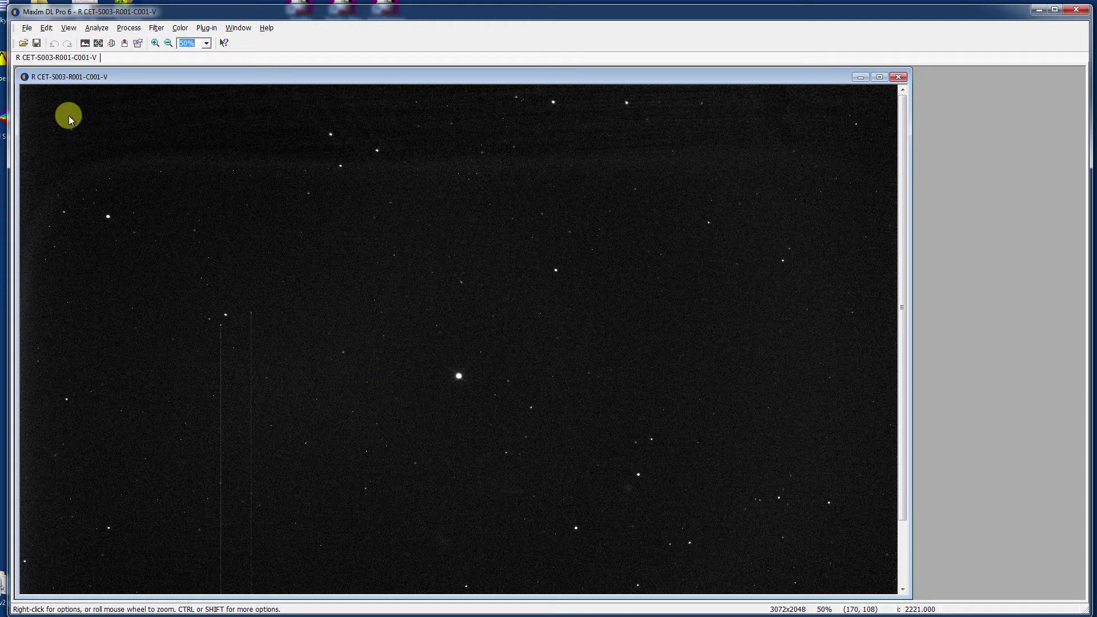
{"action": "left_click", "coordinate": [69, 30]}
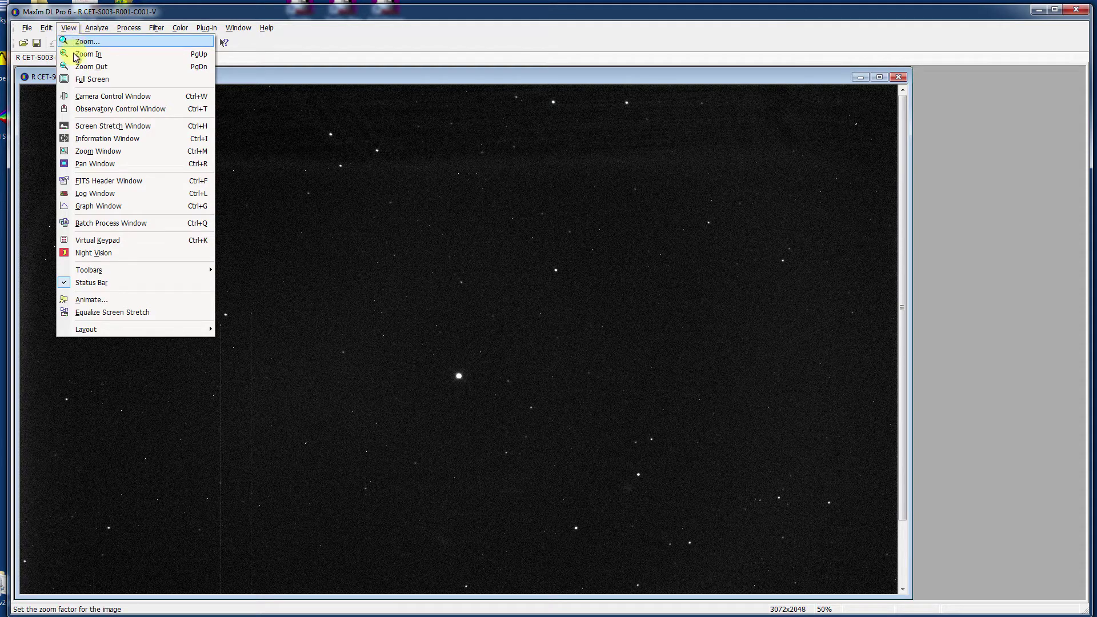
Move the Screen Stretch window up, apply High (2182.8–2458.9), and zoom the histogram in
{"action": "left_click", "coordinate": [159, 128]}
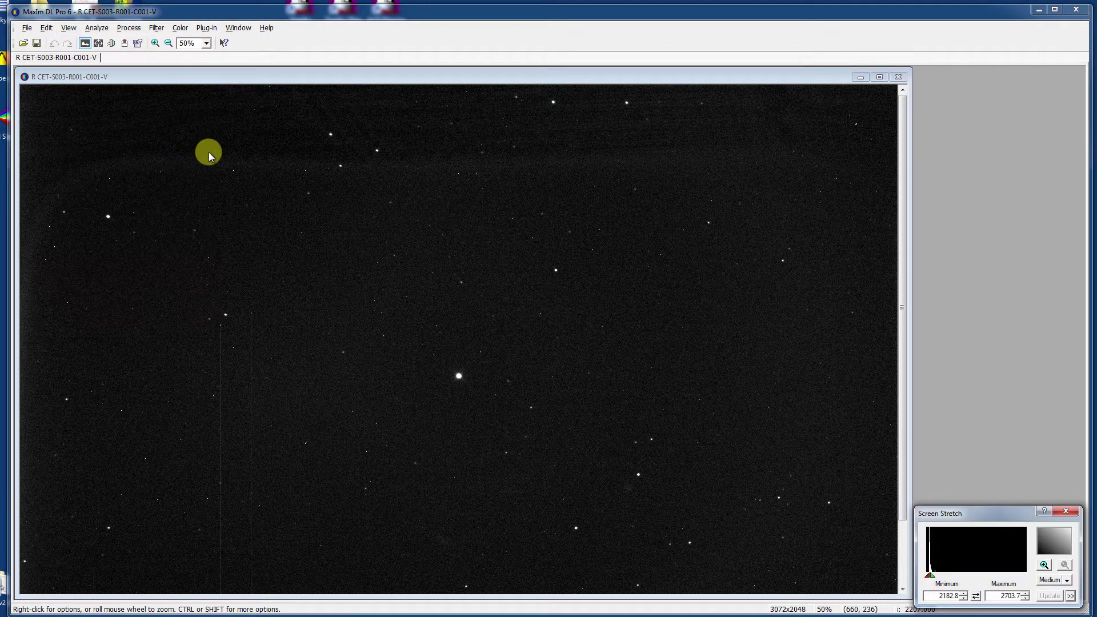
{"action": "left_click_drag", "start_coordinate": [995, 517], "coordinate": [836, 99]}
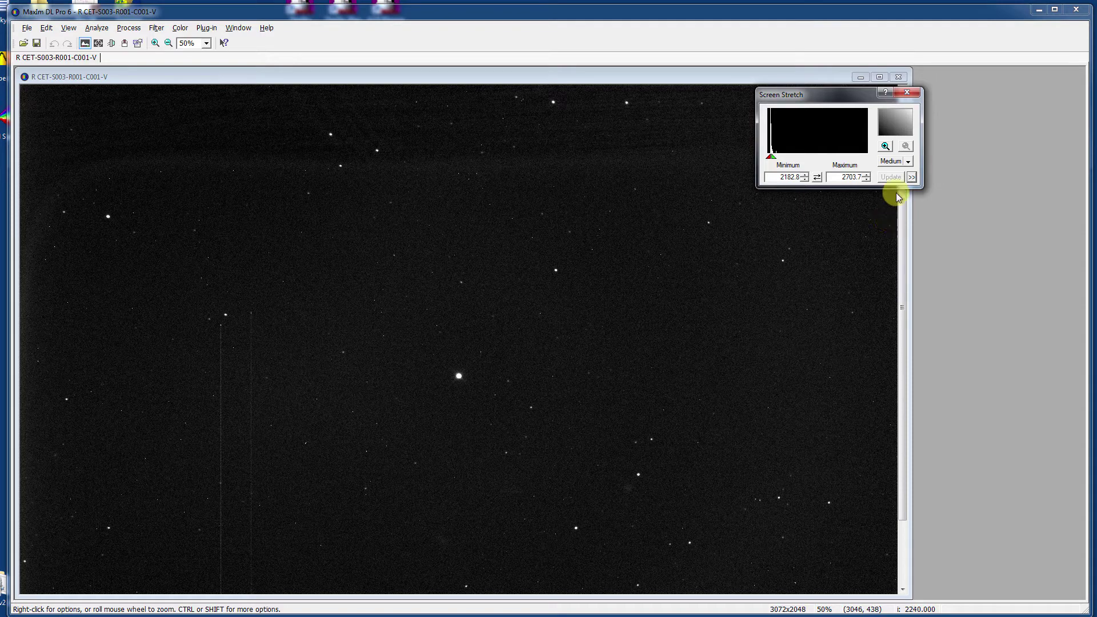
{"action": "left_click", "coordinate": [908, 162]}
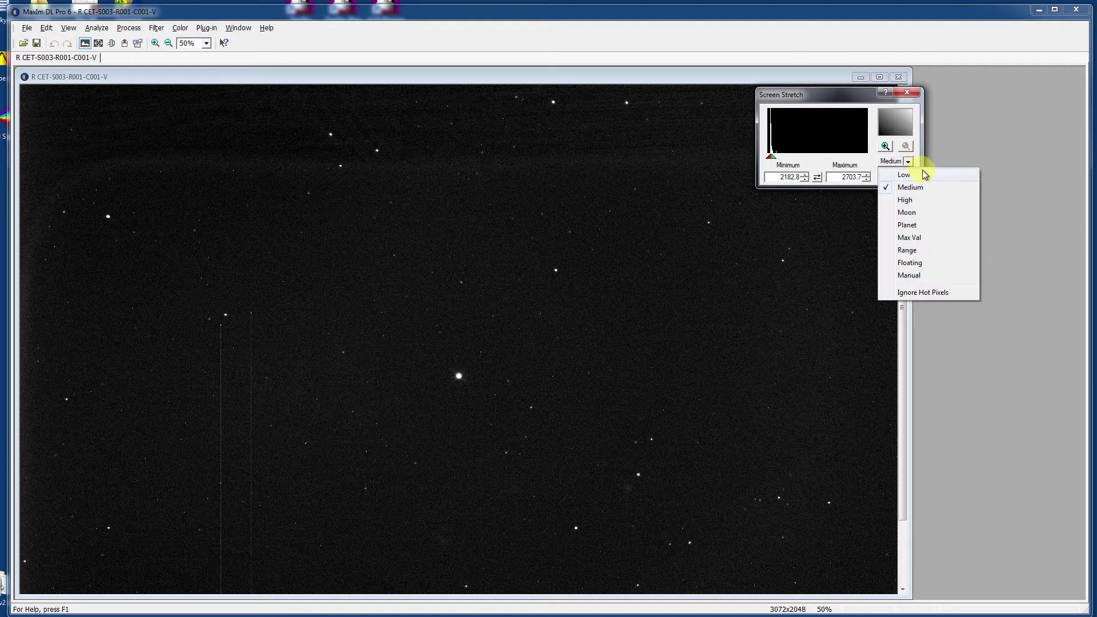
{"action": "left_click", "coordinate": [907, 199]}
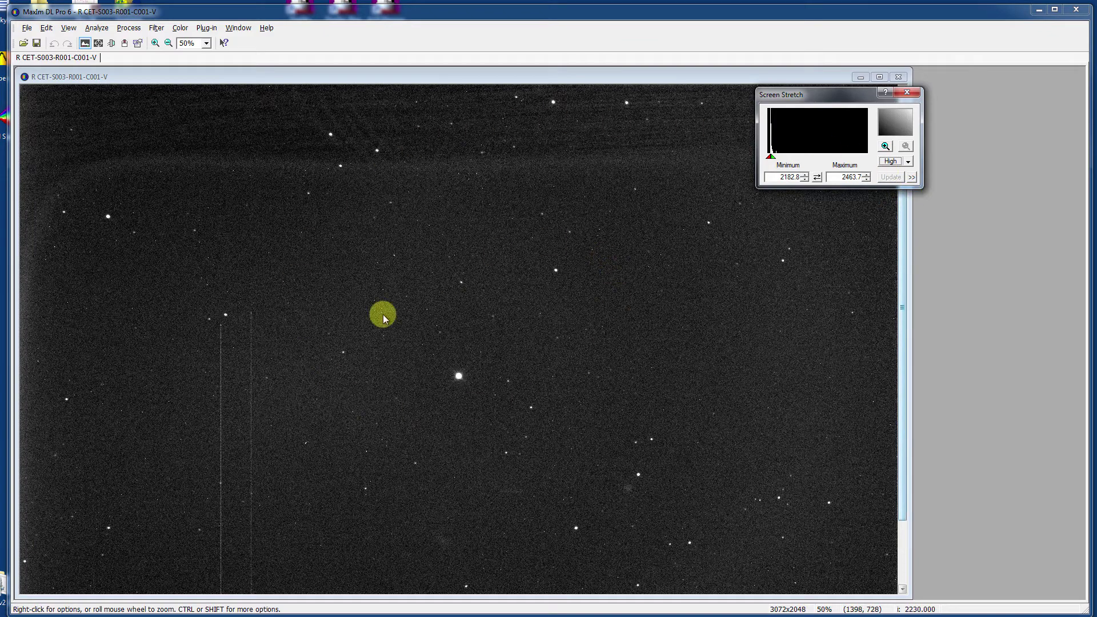
{"action": "left_click", "coordinate": [887, 146]}
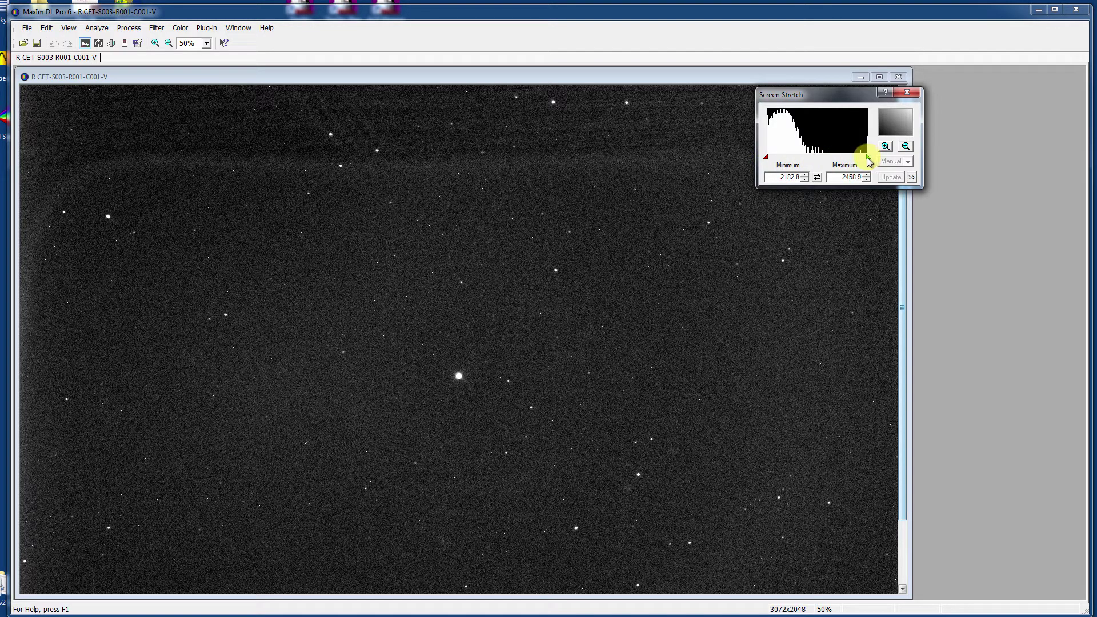
Drag the stretch maximum down toward 2264 and nudge the minimum up, inverting the display
{"action": "left_click_drag", "start_coordinate": [866, 156], "coordinate": [798, 156]}
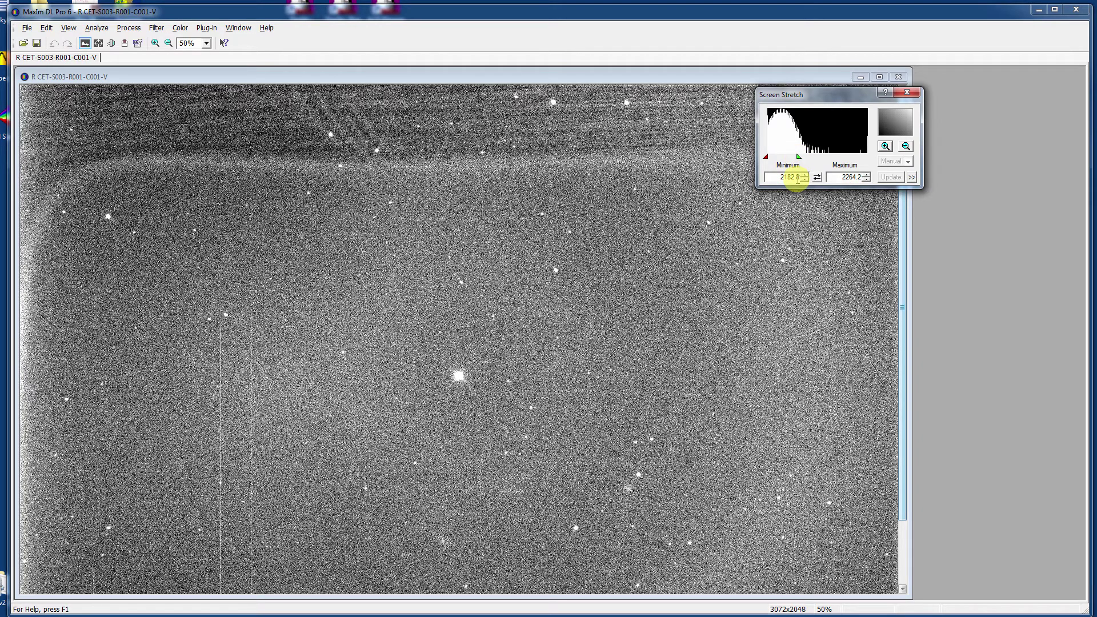
{"action": "mouse_move", "coordinate": [766, 160]}
{"action": "left_mouse_down"}
{"action": "mouse_move", "coordinate": [776, 162]}
{"action": "mouse_move", "coordinate": [760, 159]}
{"action": "left_mouse_up"}
Swap the stretch limits, then restore white stars with minimum 2182.8 and maximum 2269
{"action": "mouse_move", "coordinate": [767, 160]}
{"action": "left_mouse_down"}
{"action": "mouse_move", "coordinate": [814, 162]}
{"action": "mouse_move", "coordinate": [759, 158]}
{"action": "mouse_move", "coordinate": [805, 161]}
{"action": "left_mouse_up"}
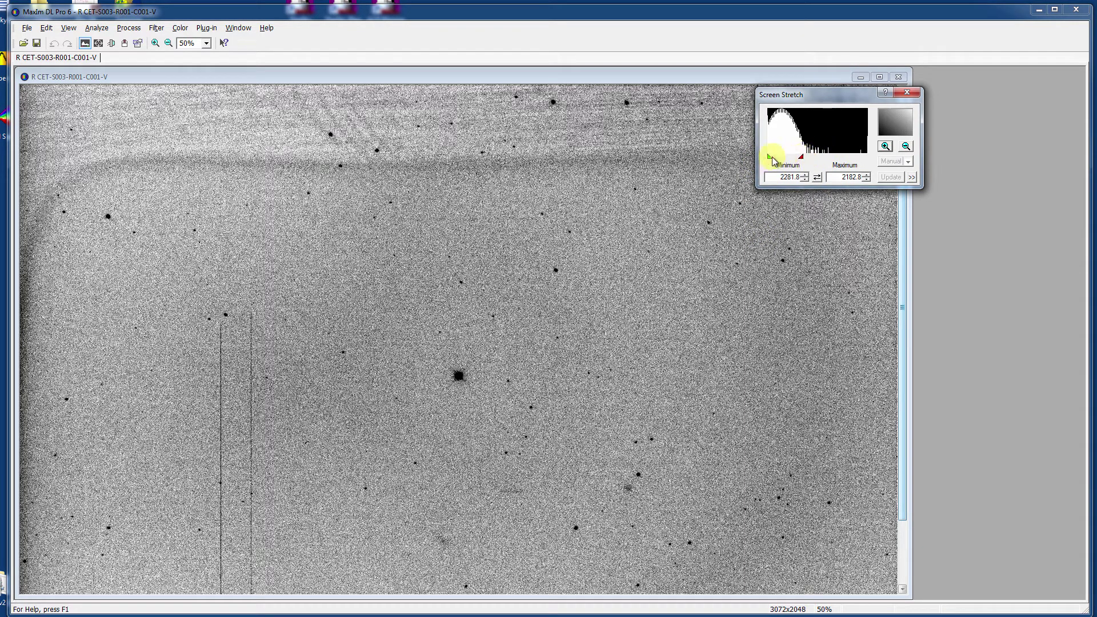
{"action": "mouse_move", "coordinate": [772, 155]}
{"action": "left_mouse_down"}
{"action": "mouse_move", "coordinate": [814, 161]}
{"action": "mouse_move", "coordinate": [772, 153]}
{"action": "mouse_move", "coordinate": [801, 158]}
{"action": "left_mouse_up"}
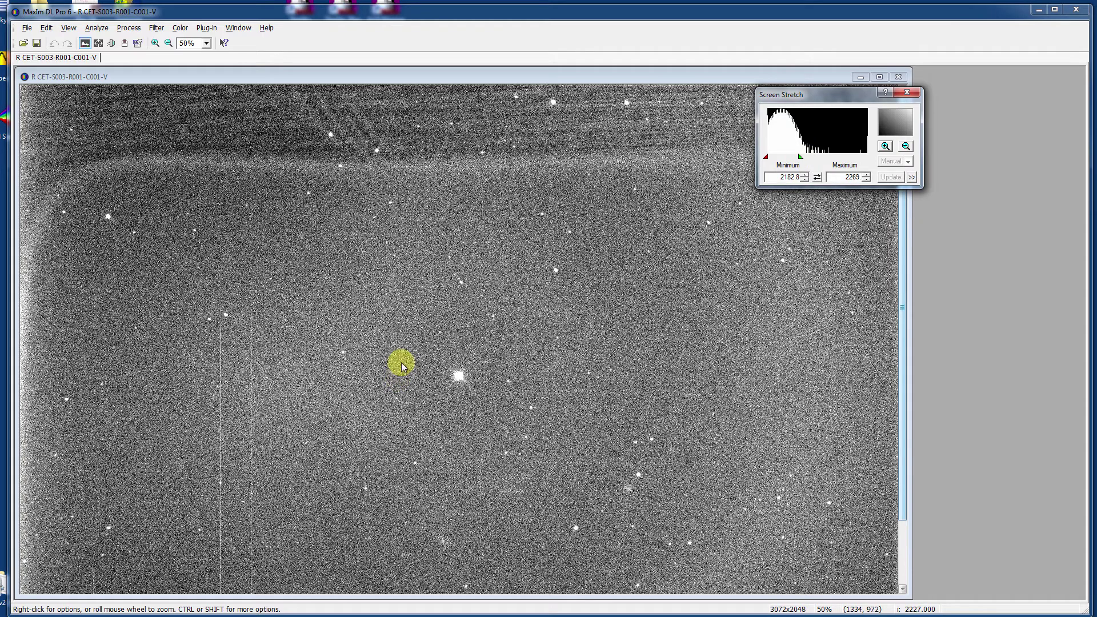
{"action": "left_click_drag", "start_coordinate": [904, 275], "coordinate": [917, 238]}
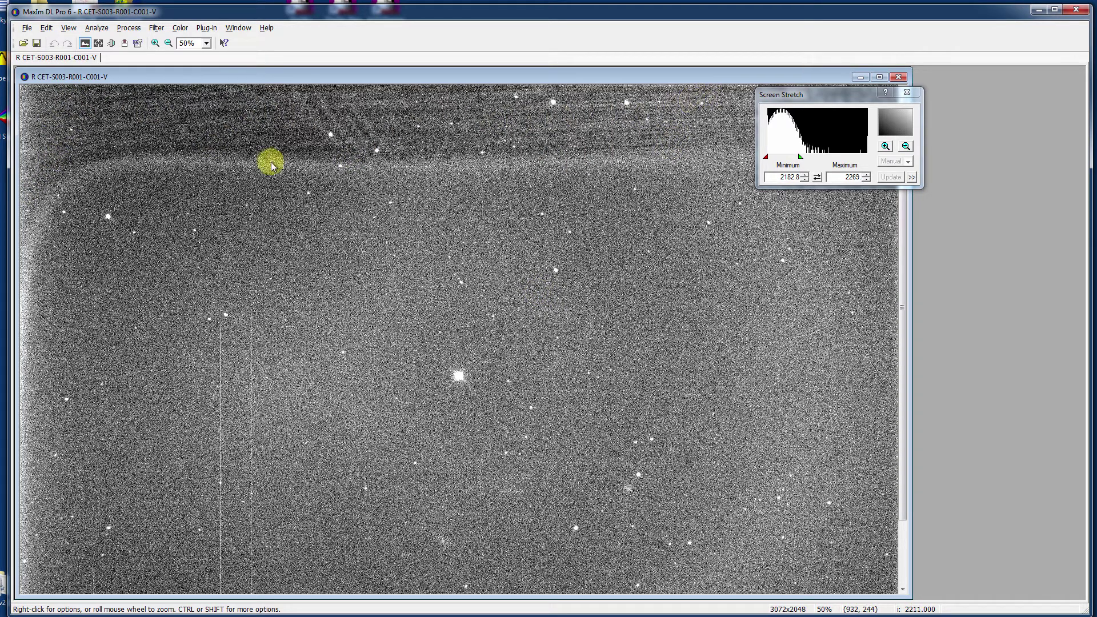
{"action": "left_click_drag", "start_coordinate": [902, 251], "coordinate": [911, 375]}
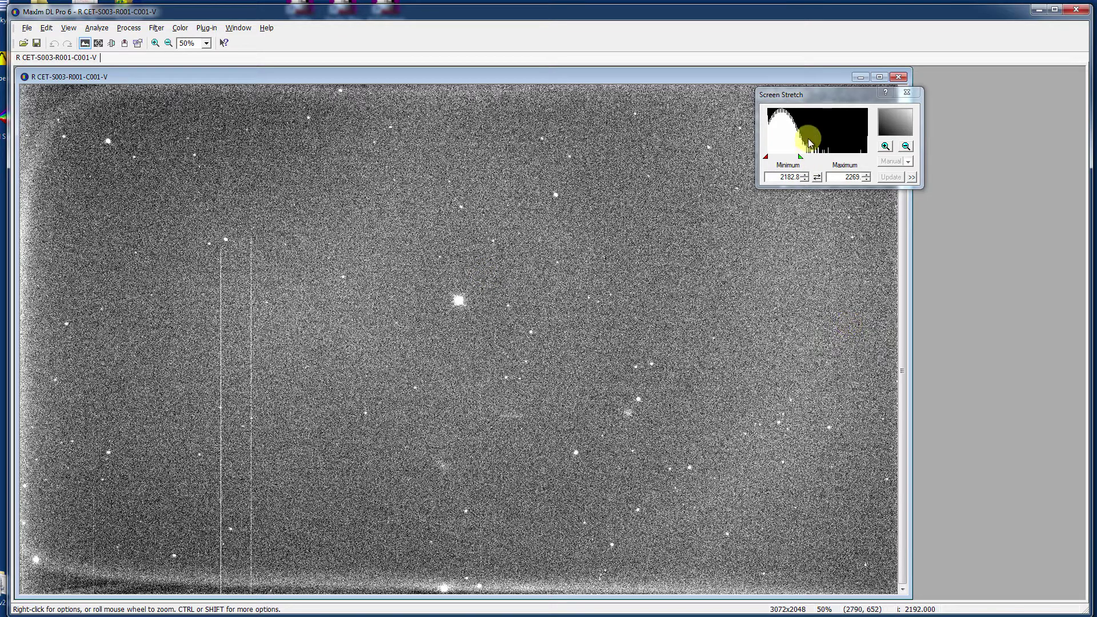
{"action": "left_click_drag", "start_coordinate": [818, 96], "coordinate": [914, 102]}
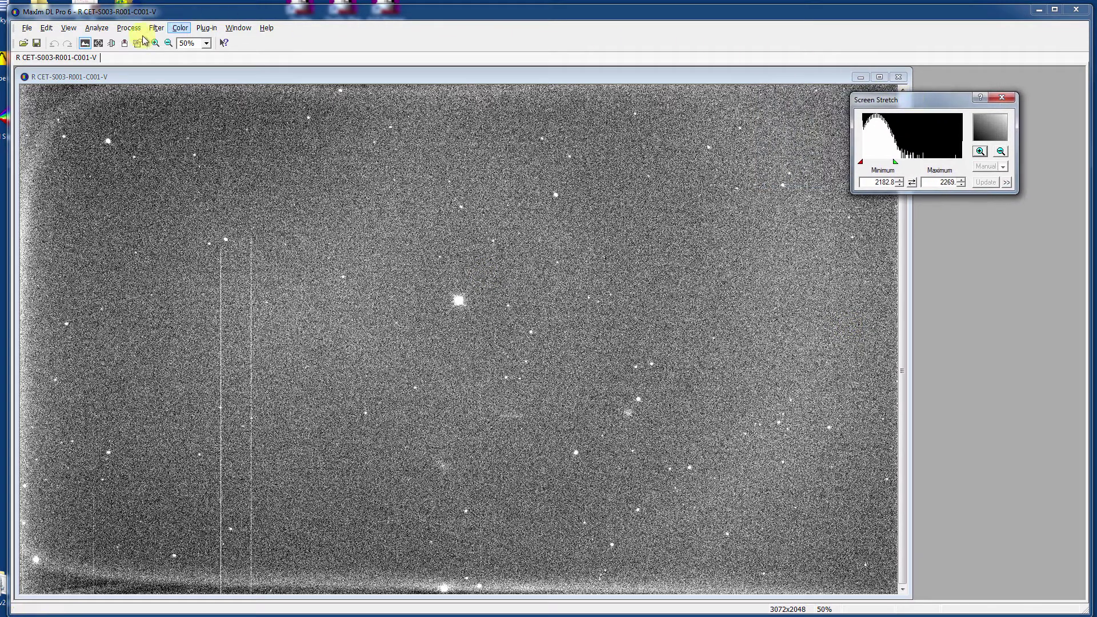
Open the Information window from View, place it beside the image, and set Mode to Aperture
{"action": "left_click", "coordinate": [66, 29]}
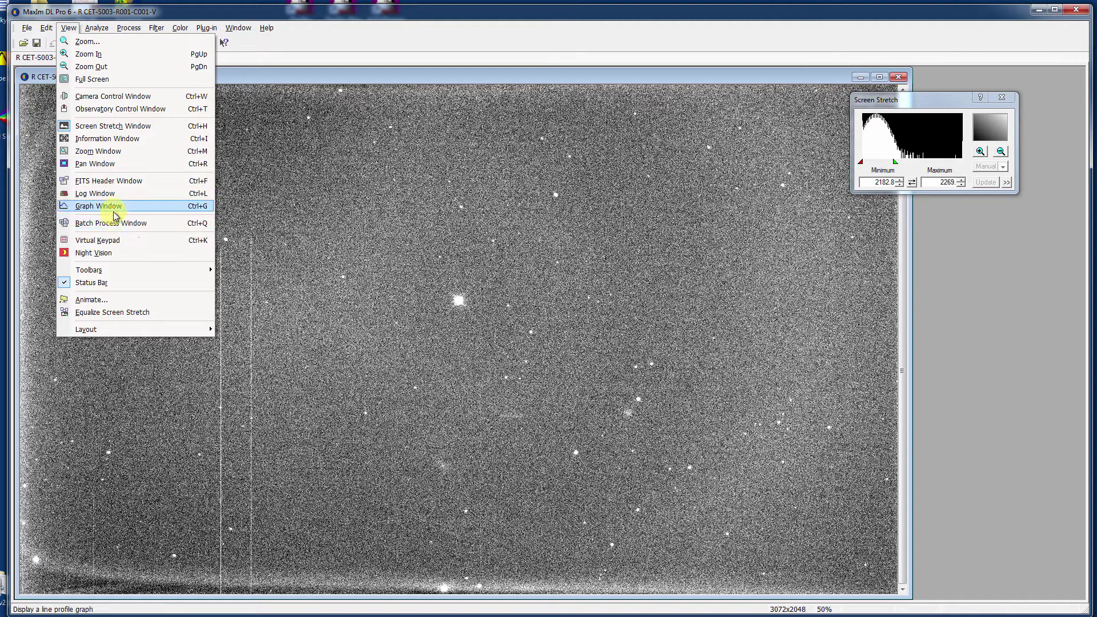
{"action": "left_click", "coordinate": [117, 138]}
{"action": "left_click_drag", "start_coordinate": [179, 106], "coordinate": [869, 219]}
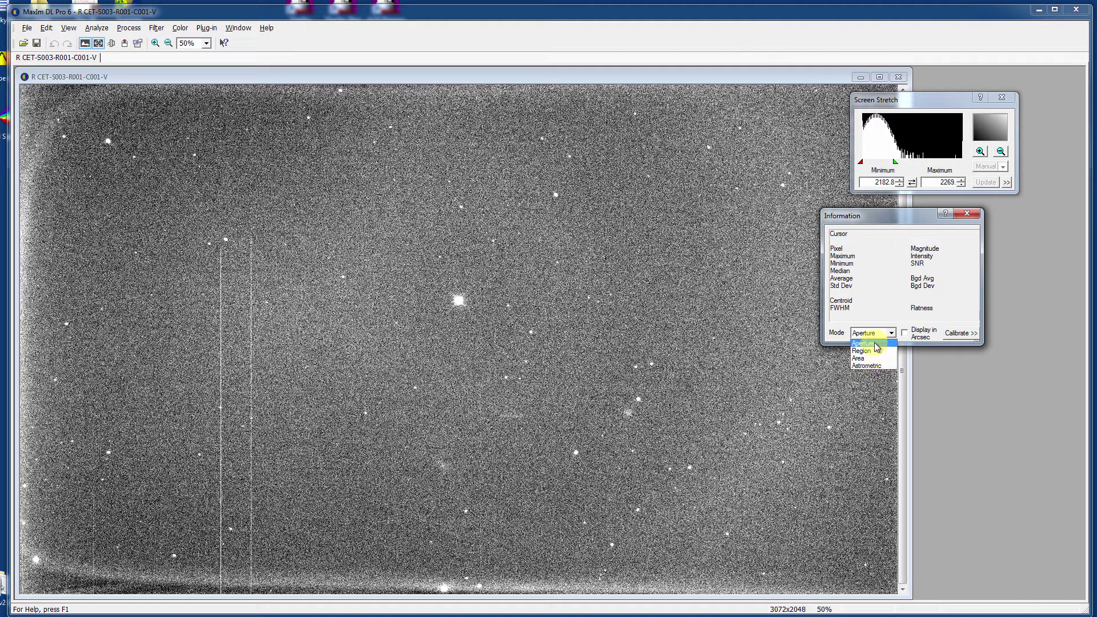
{"action": "left_click", "coordinate": [876, 345]}
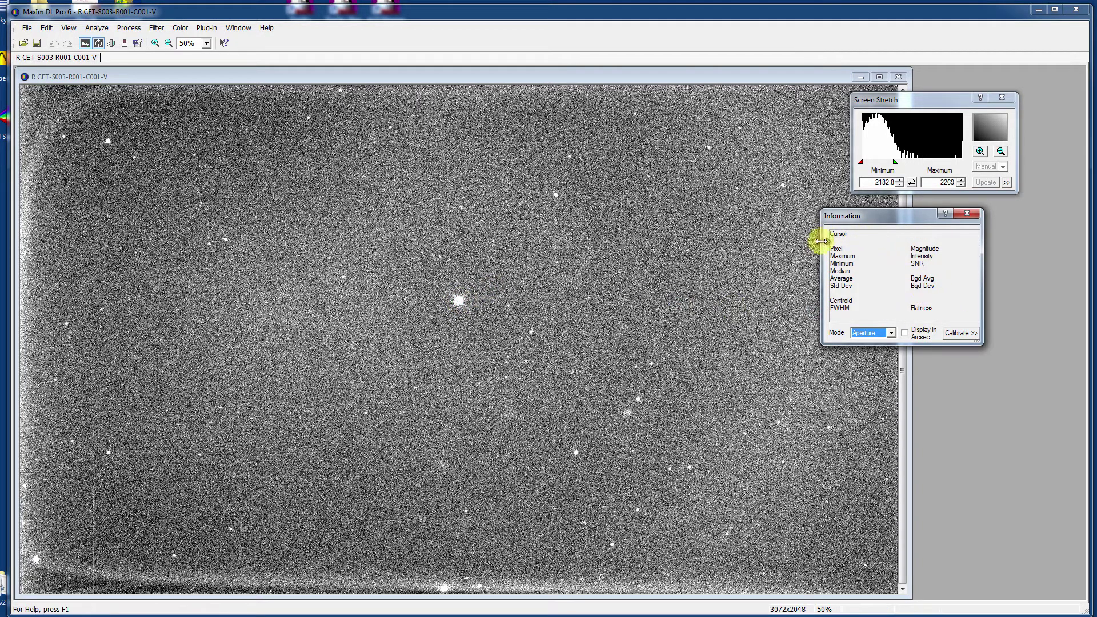
{"action": "left_click_drag", "start_coordinate": [835, 249], "coordinate": [856, 276]}
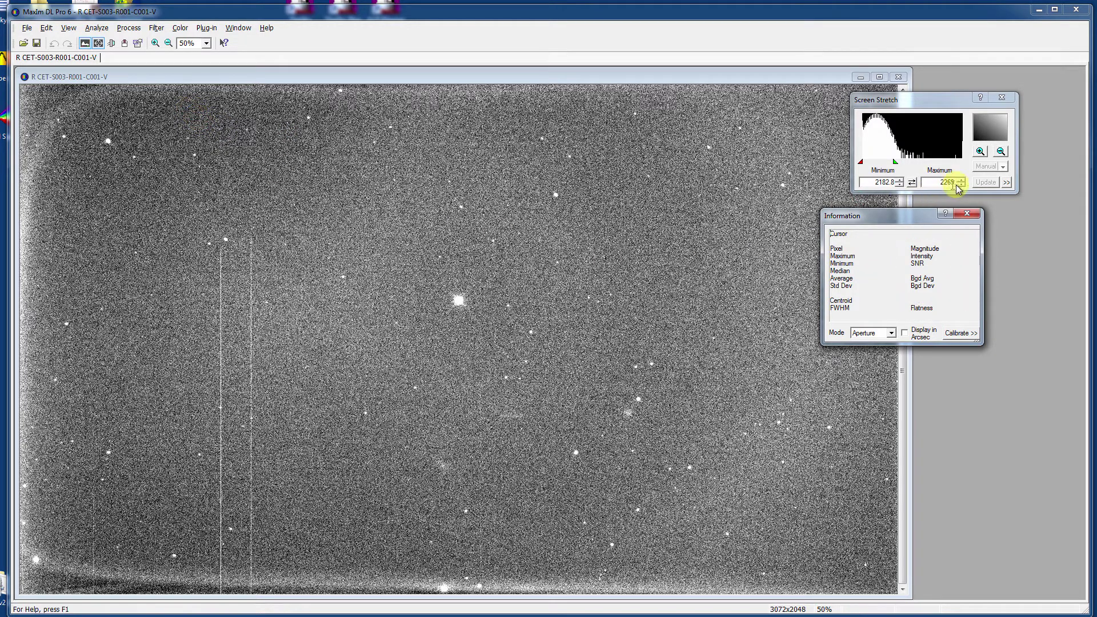
{"action": "left_click_drag", "start_coordinate": [890, 98], "coordinate": [647, 127]}
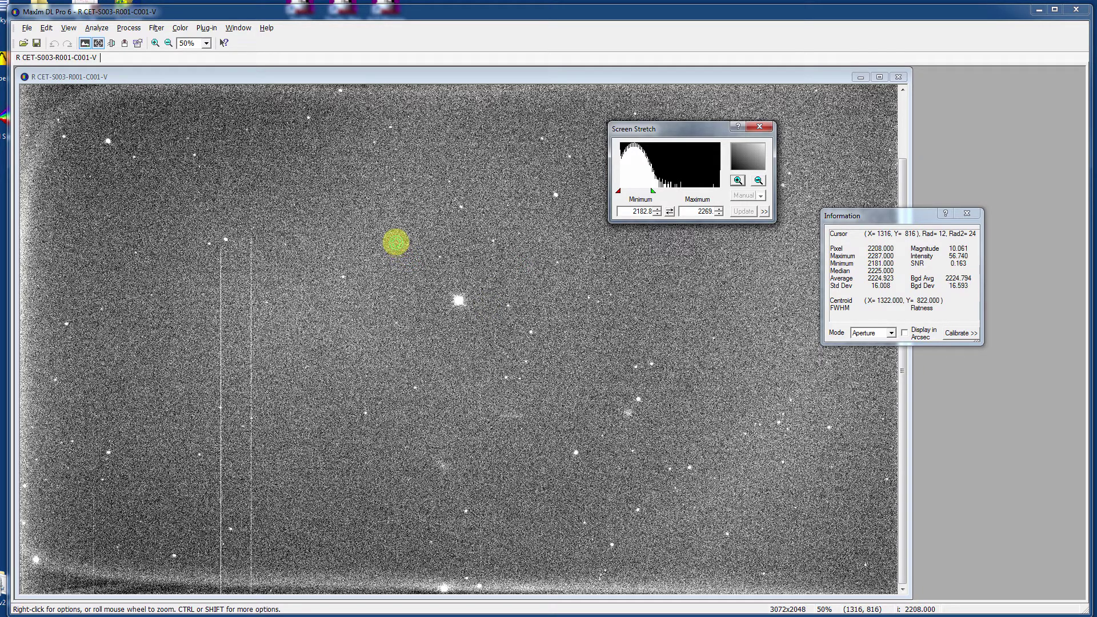
Zoom the histogram out, reapply High stretch (2182.8–2463.7), and move the panel top right
{"action": "left_click", "coordinate": [759, 181]}
{"action": "left_click", "coordinate": [762, 196]}
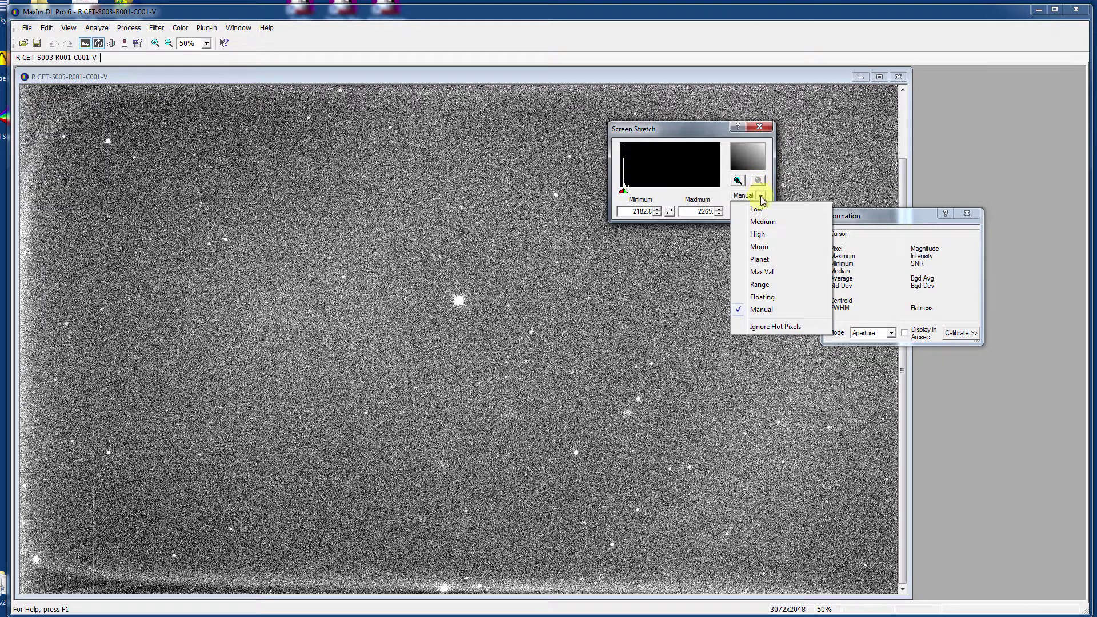
{"action": "left_click", "coordinate": [765, 235]}
{"action": "left_click_drag", "start_coordinate": [675, 128], "coordinate": [883, 101]}
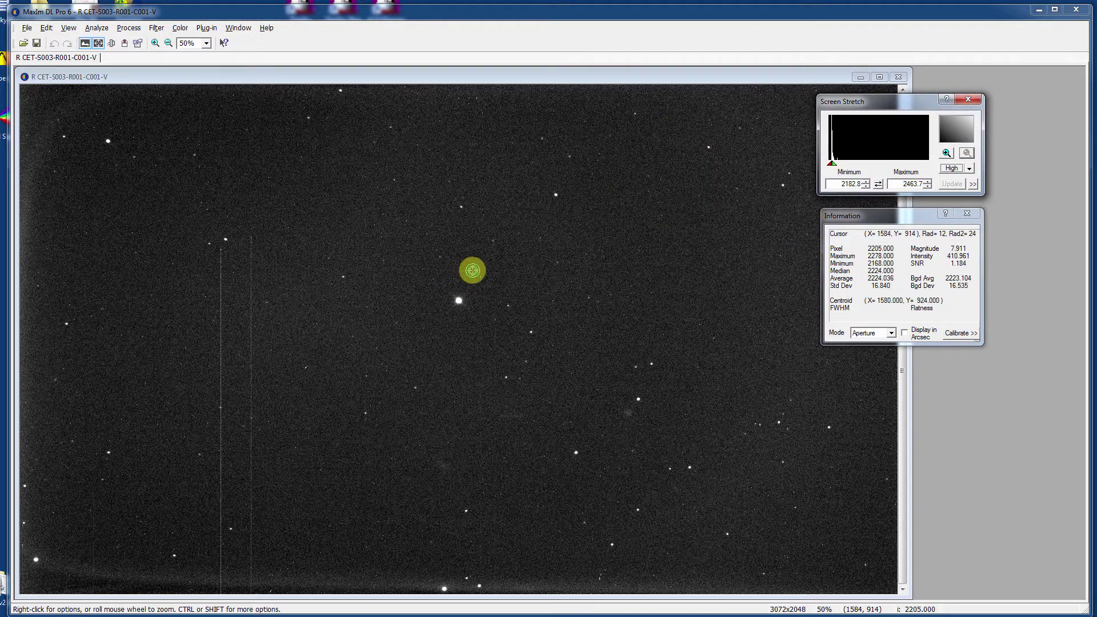